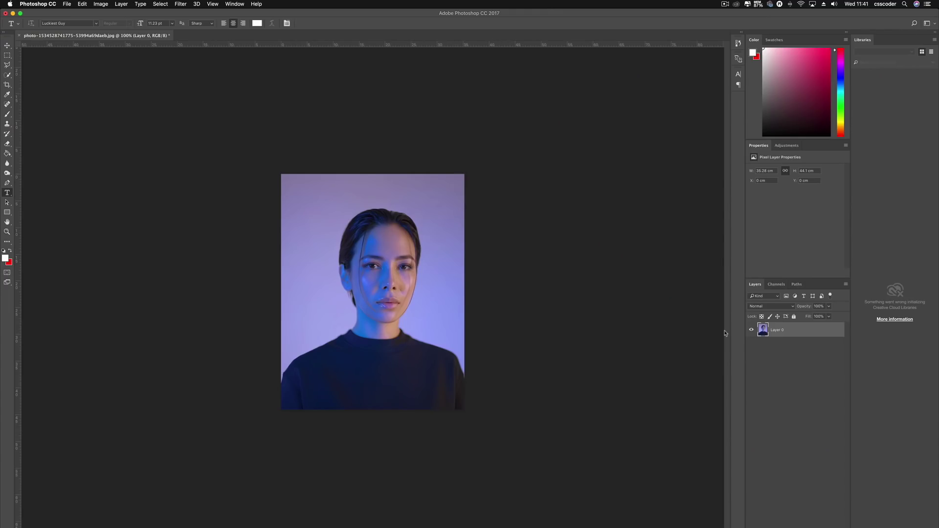
- Zoom to 200% and Quick-Select the woman's face, neck, shoulders and sweater
key("super+plus")
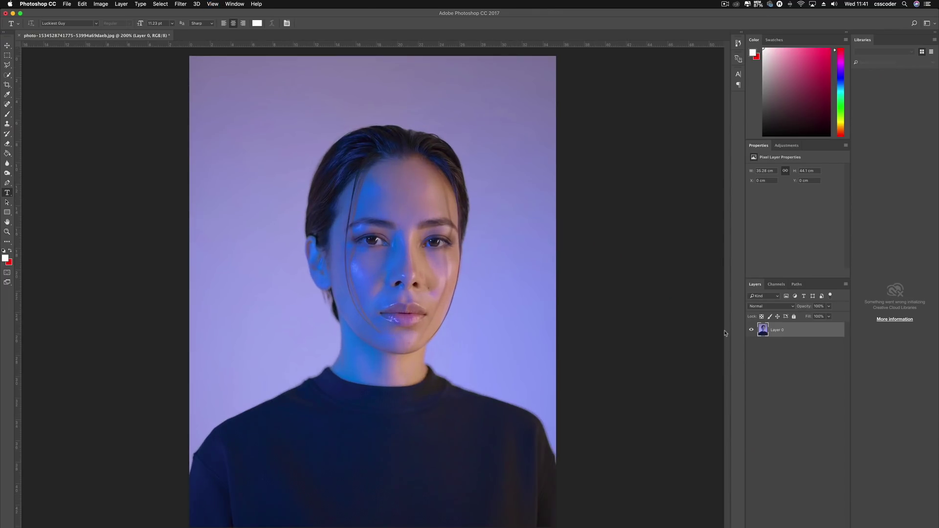
key("super+plus")
key("super+minus")
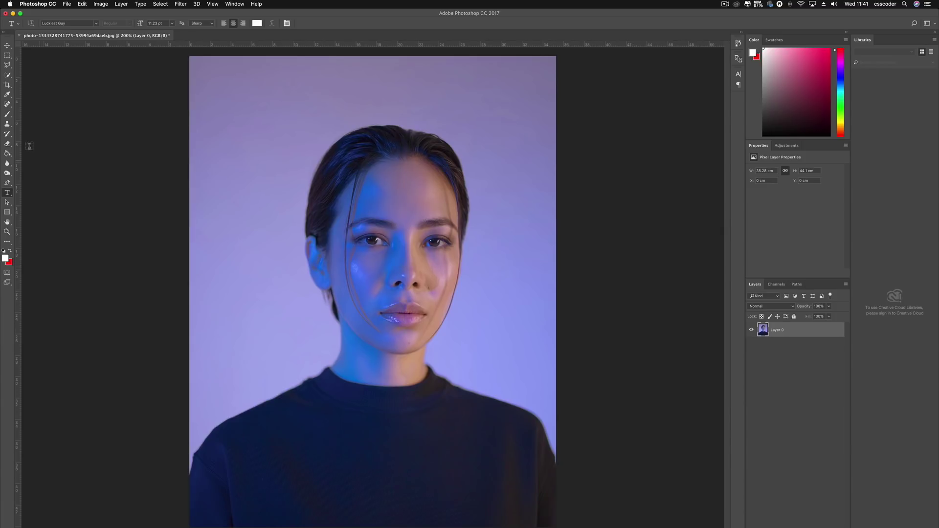
left_click(7, 76)
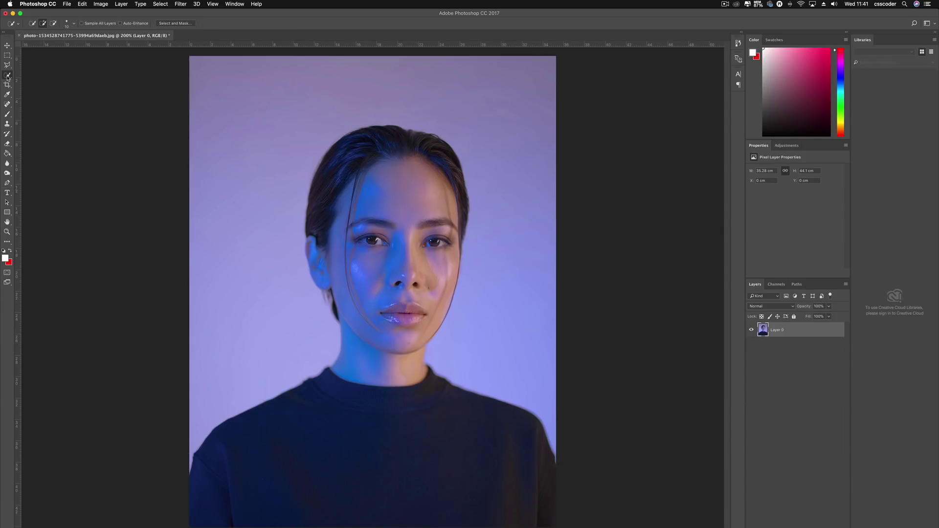
left_click_drag(386, 230, 387, 372)
left_click(401, 415)
- Test the cutout via Layer via Copy with Layer 0 hidden, then undo back to the selection
key("super+j")
key("super+t")
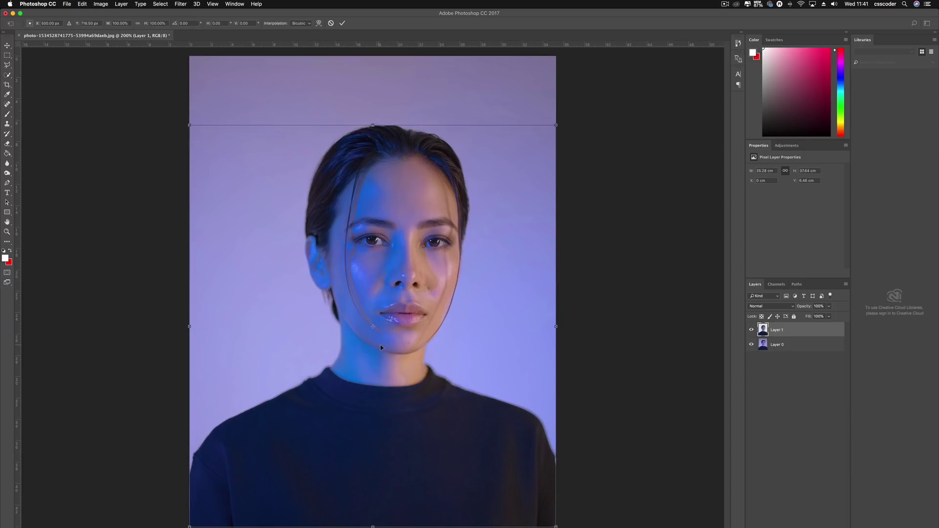
key("Return")
key("w")
left_click(751, 344)
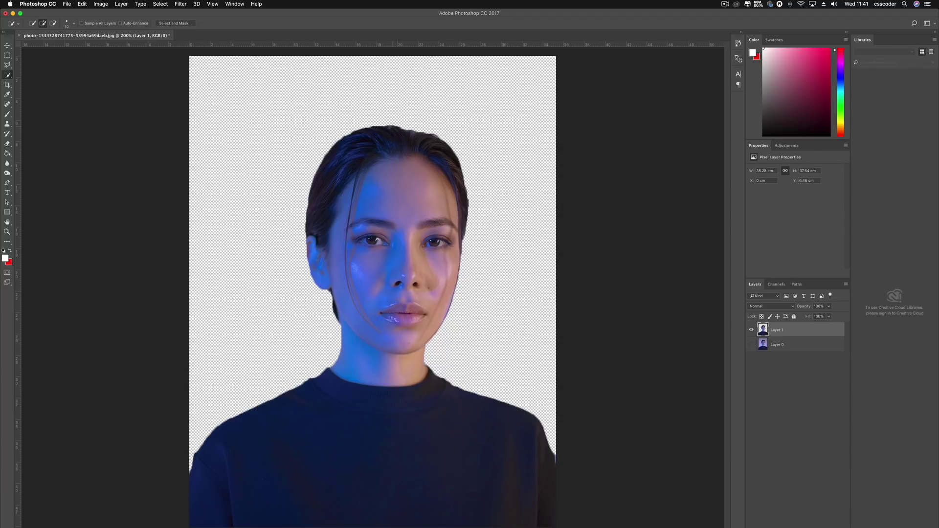
key("super+equal")
key("super+equal")
key("super+equal")
key("super+equal")
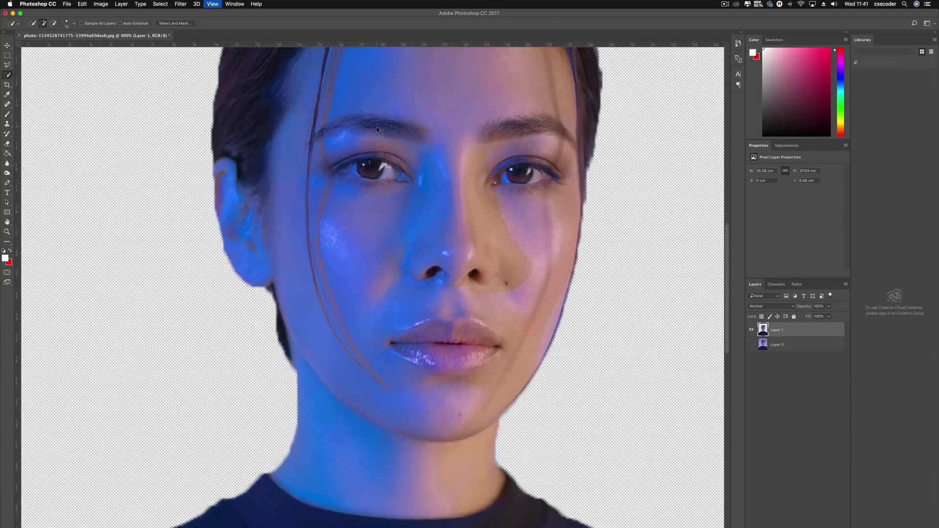
scroll(376, 127, "up", 10)
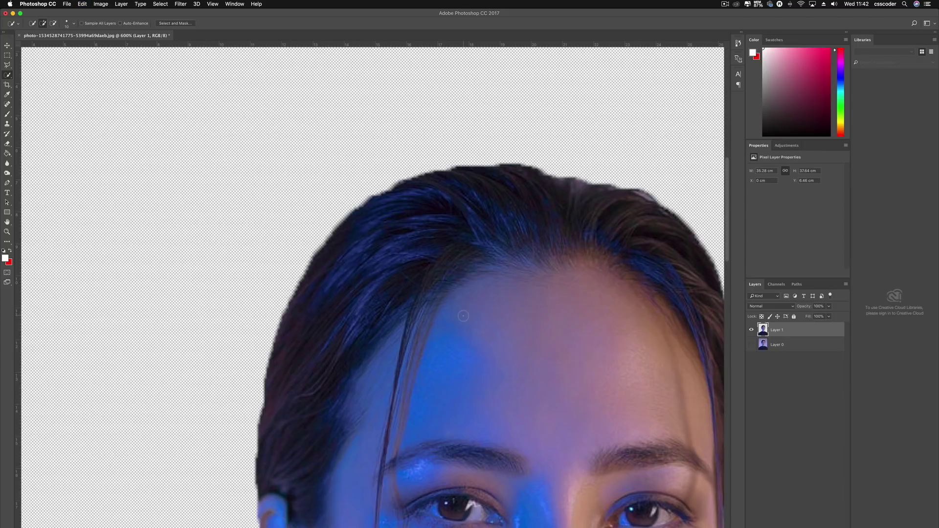
key("super+minus")
key("super+minus")
key("super+minus")
key("super+minus")
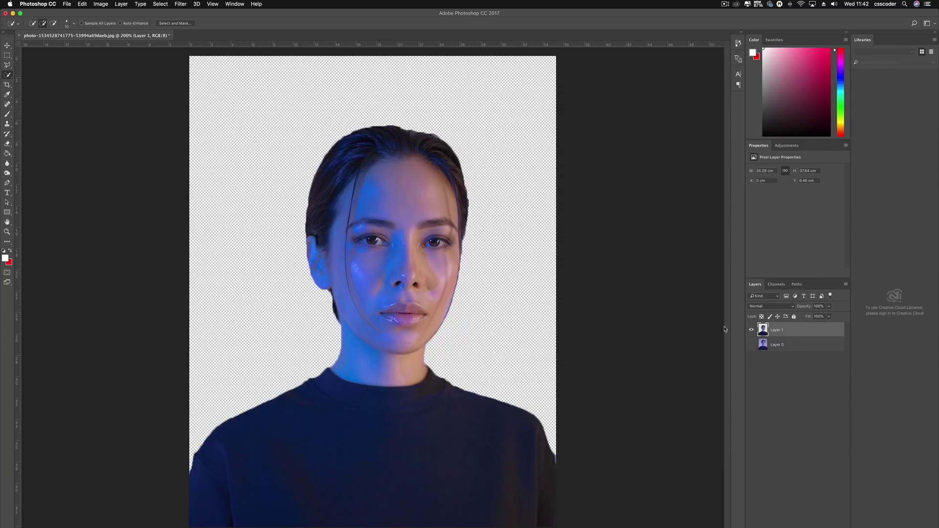
key("super+z")
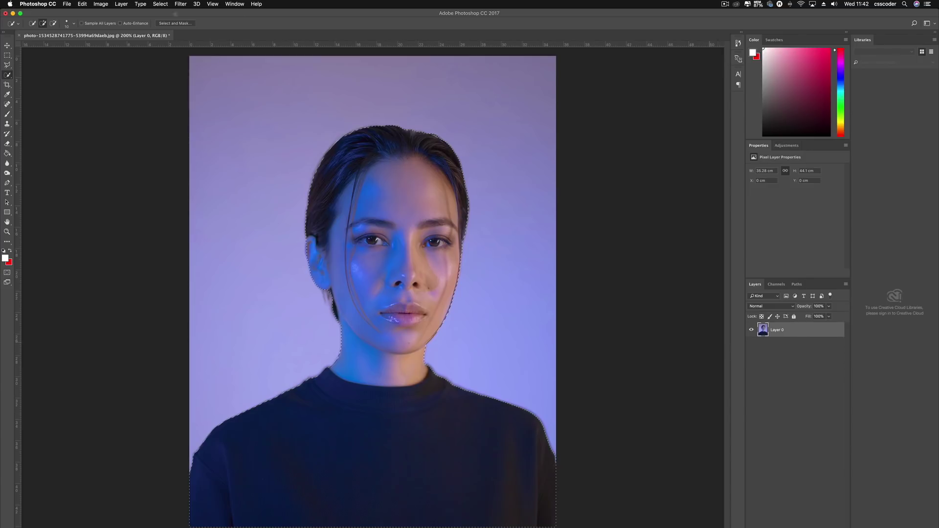
- Deselect, then outline a Polygonal Lasso selection around the woman's head
left_click(160, 4)
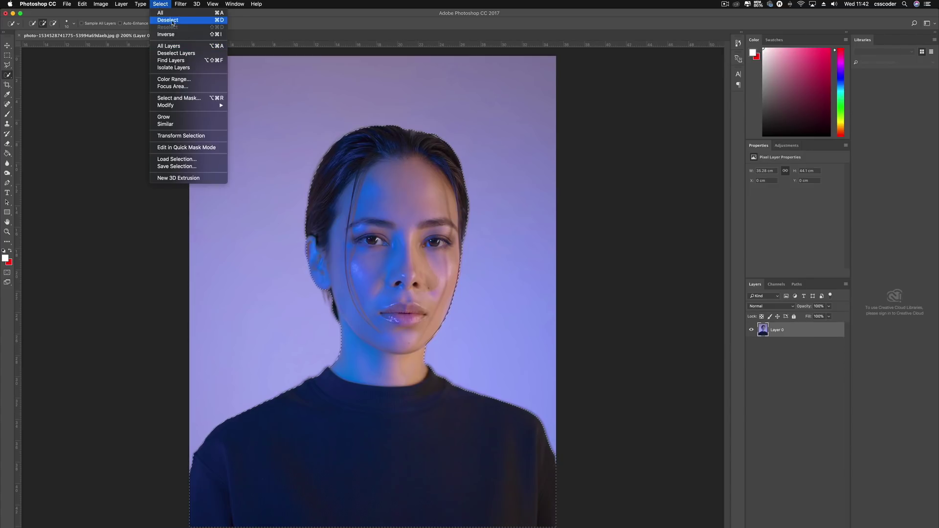
left_click(172, 20)
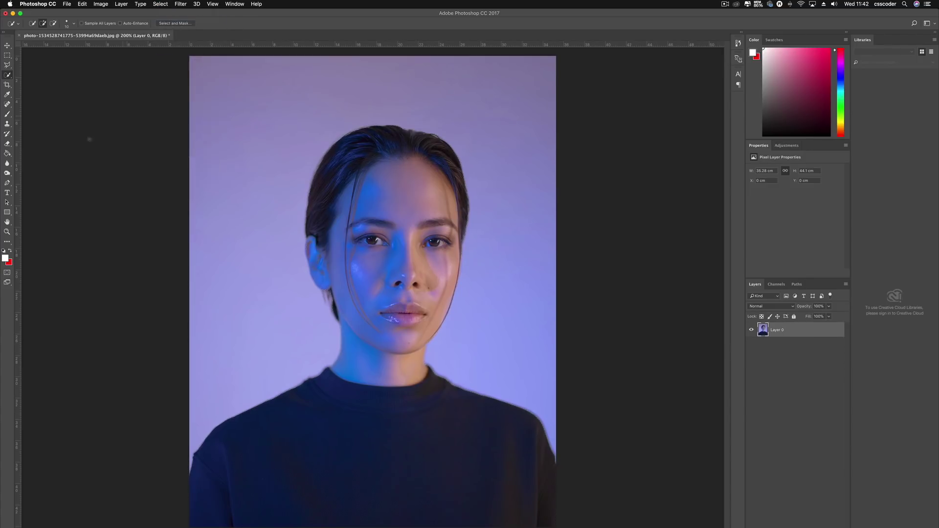
left_click(6, 66)
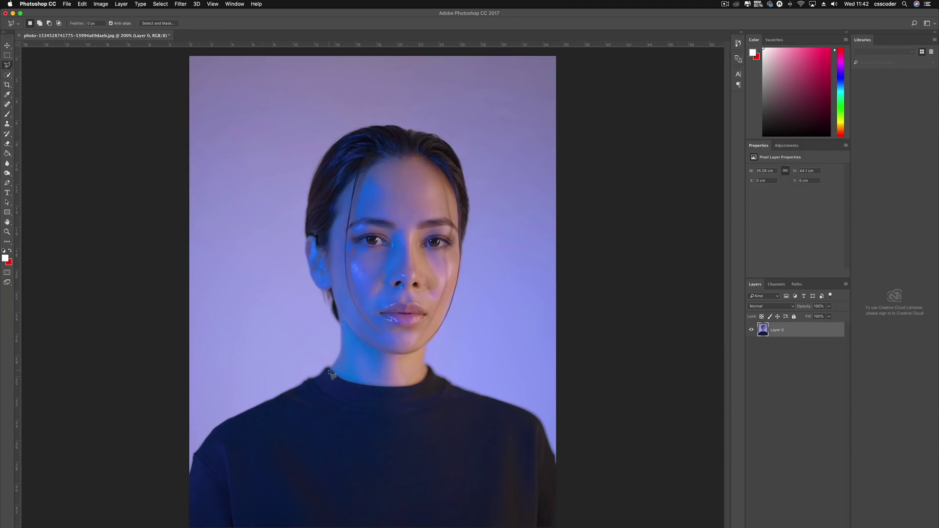
mouse_move(335, 366)
left_mouse_down()
mouse_move(329, 291)
mouse_move(247, 272)
mouse_move(251, 192)
mouse_move(363, 119)
mouse_move(443, 98)
mouse_move(541, 189)
mouse_move(513, 304)
mouse_move(491, 351)
mouse_move(266, 364)
mouse_move(429, 379)
mouse_move(276, 386)
mouse_move(335, 372)
left_mouse_up()
- Copy the polygon to a new Layer 1 and briefly hide Layer 0 to check it
key("ctrl+j")
left_click(751, 345)
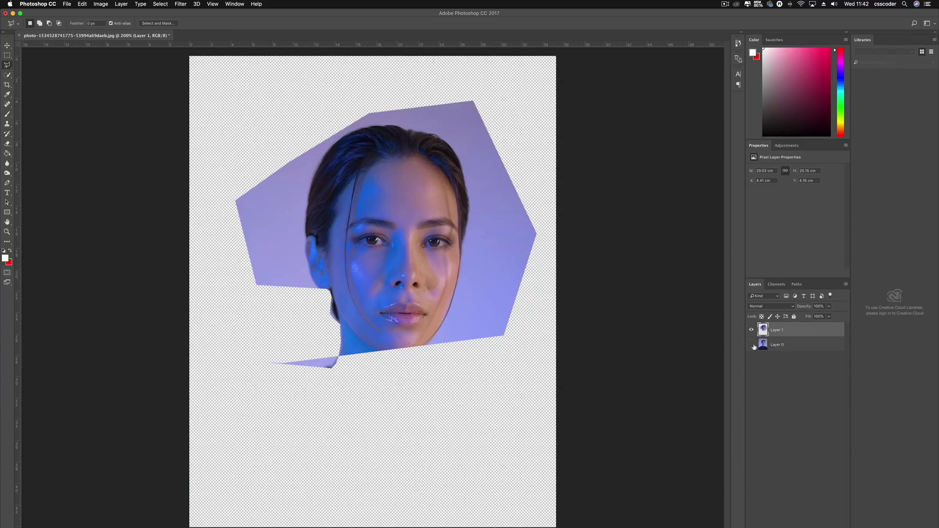
left_click(751, 345)
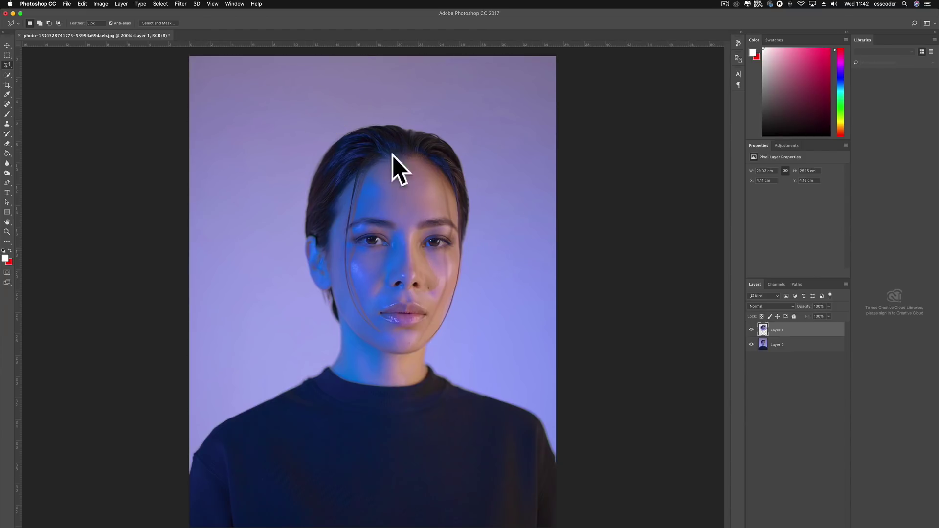
- Quick-Select the woman's hair, forehead and face down to the jaw
left_click(8, 75)
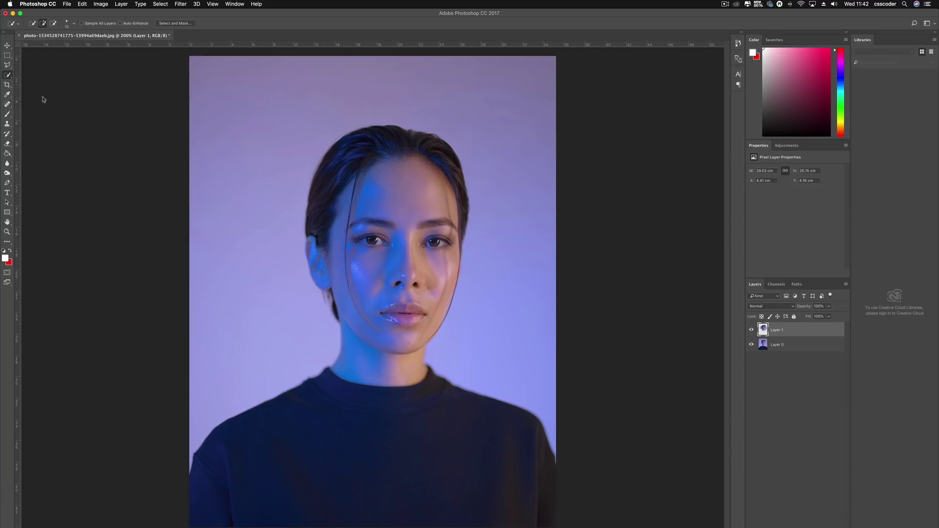
mouse_move(364, 181)
left_mouse_down()
mouse_move(368, 169)
mouse_move(332, 148)
mouse_move(340, 142)
left_mouse_up()
left_click_drag(401, 293, 432, 337)
- Feather the selection by 1 pixel
right_click(400, 203)
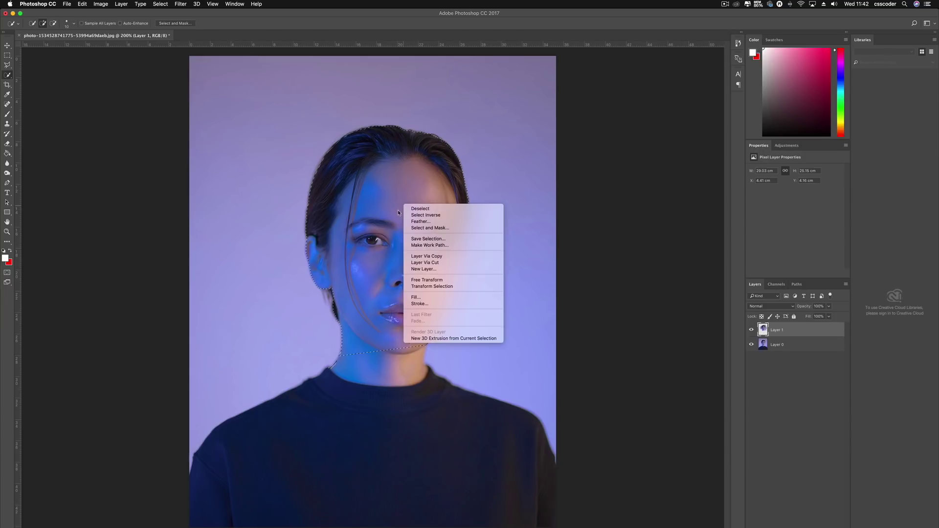
left_click(409, 215)
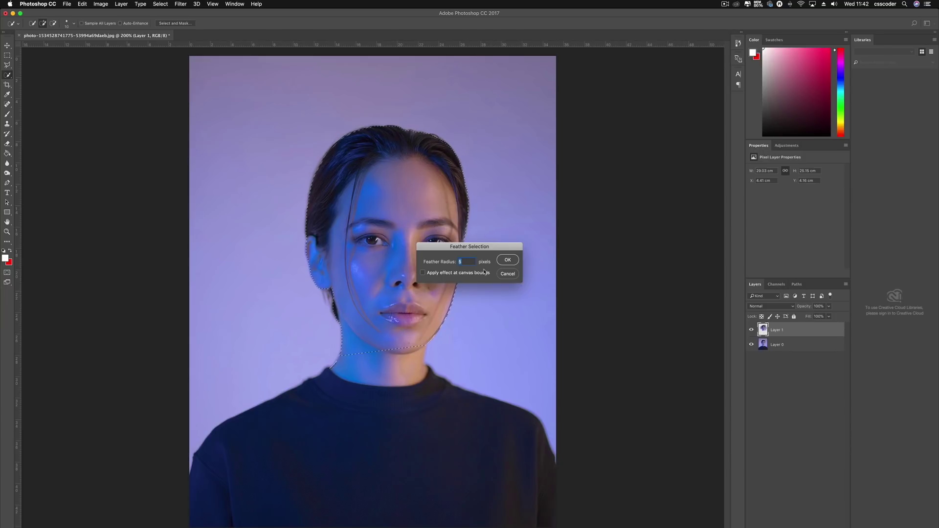
type("10")
key("Return")
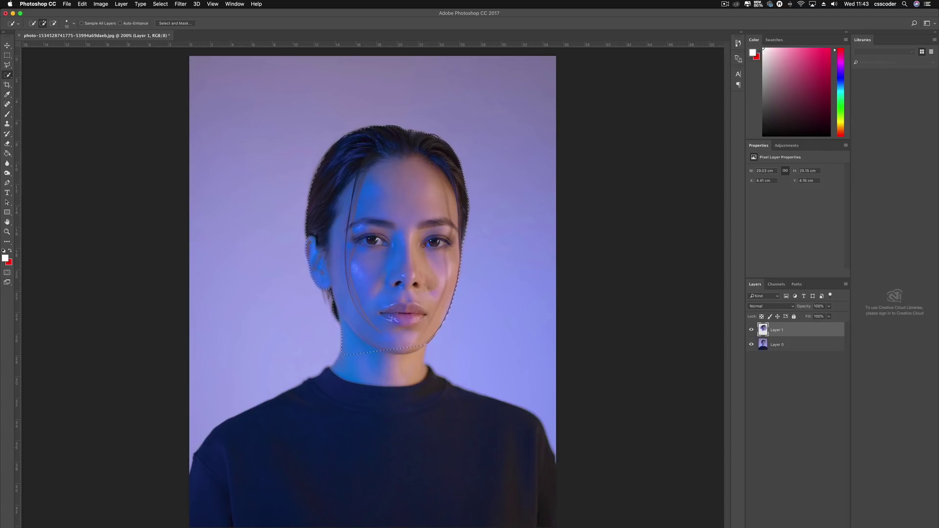
- Switch to Safari, go to remove.bg, and make the window full screen
mouse_move(393, 522)
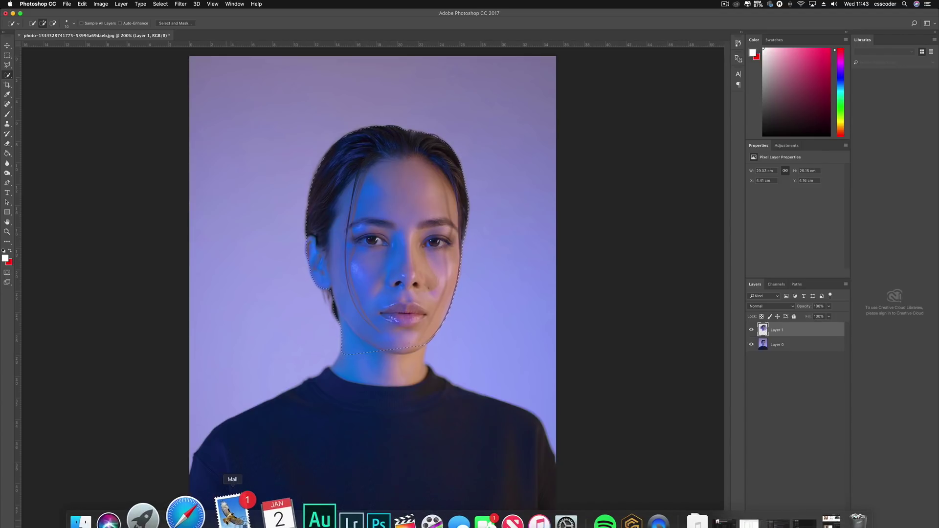
left_click(162, 521)
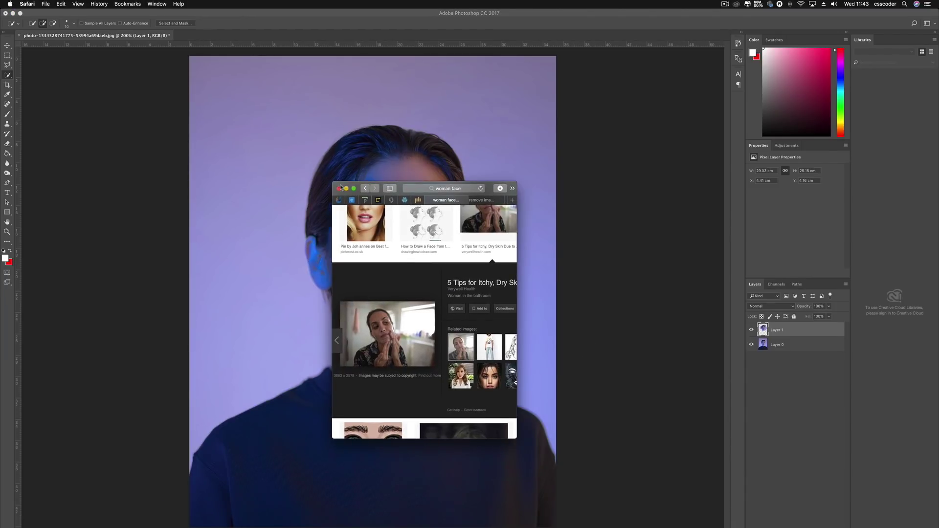
left_click(427, 192)
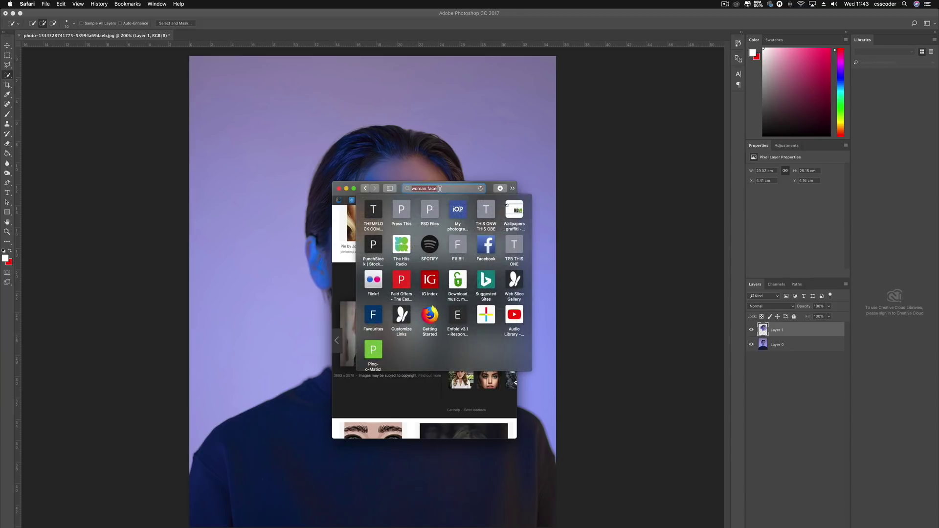
type("remove.bg")
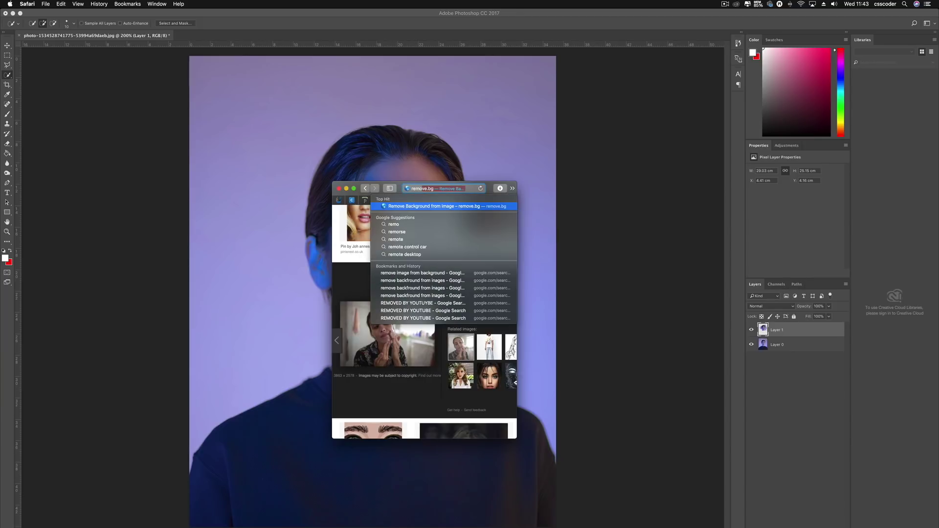
key("Return")
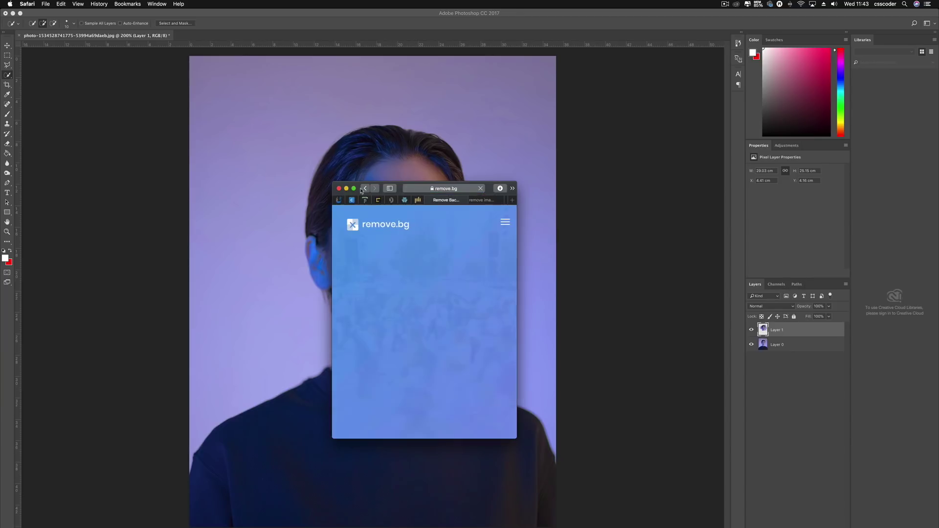
left_click(354, 189)
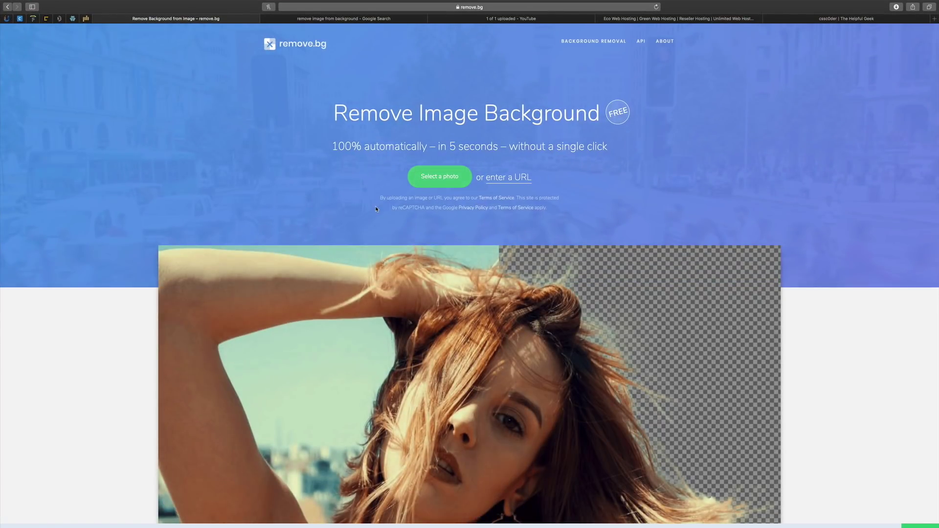
- Upload the portrait to remove.bg, pass the store-front image challenge, and download the cutout
left_click(439, 178)
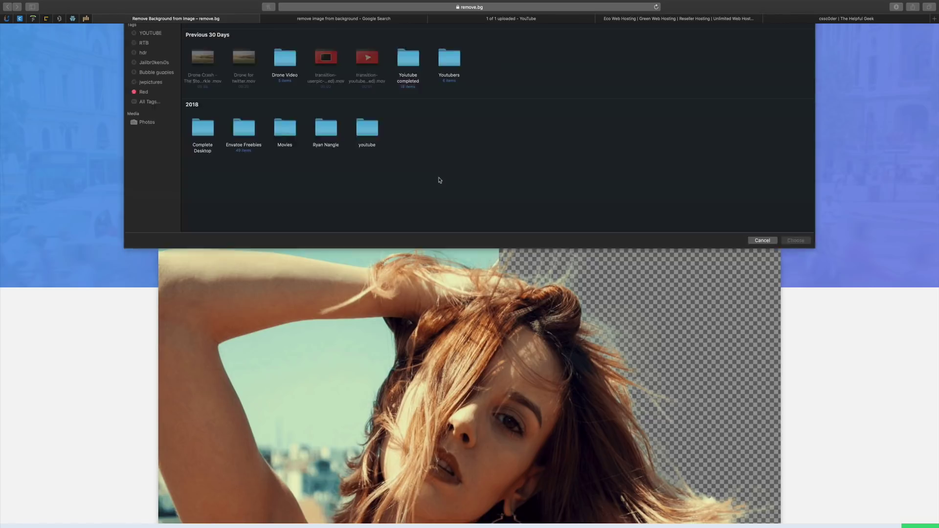
double_click(654, 67)
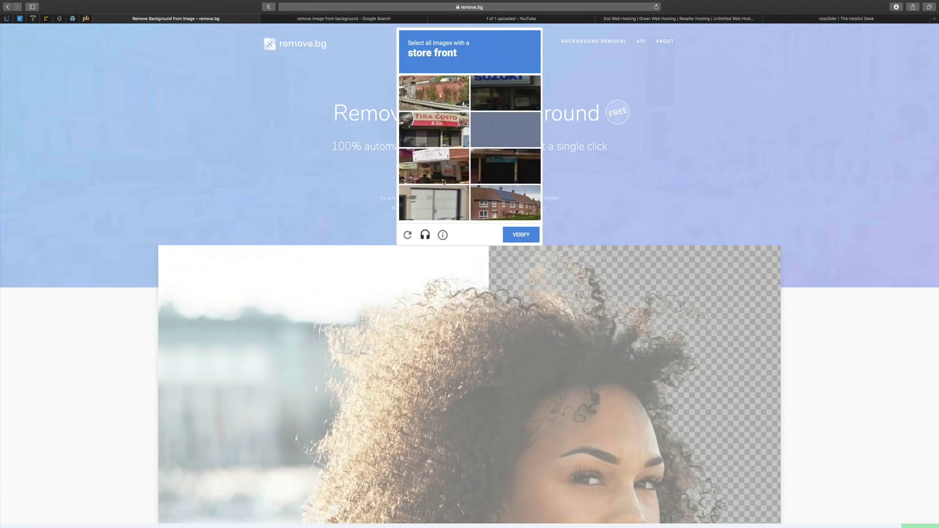
left_click(430, 132)
left_click(435, 164)
left_click(504, 96)
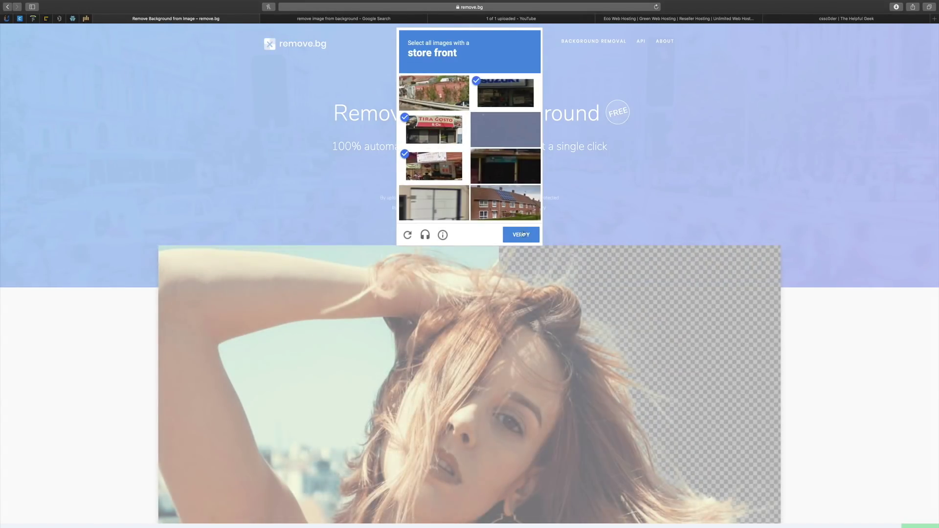
left_click(522, 235)
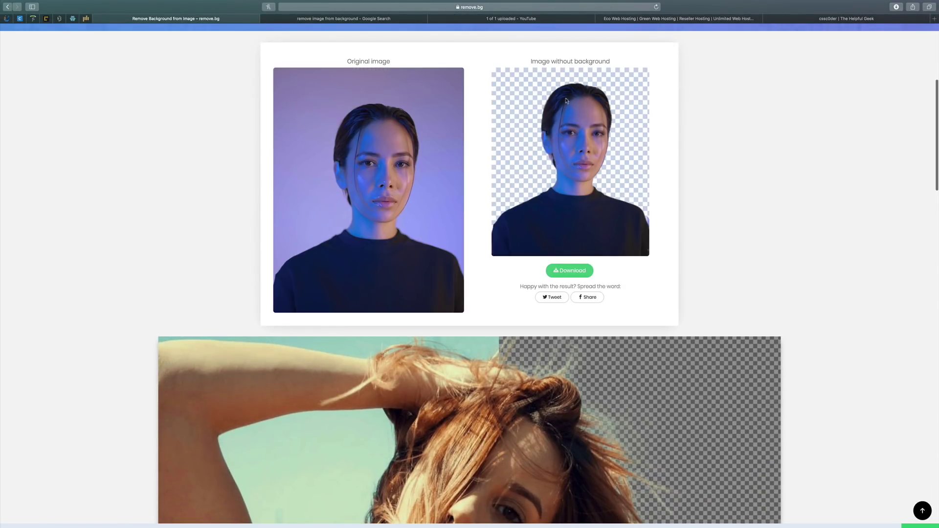
left_click(567, 270)
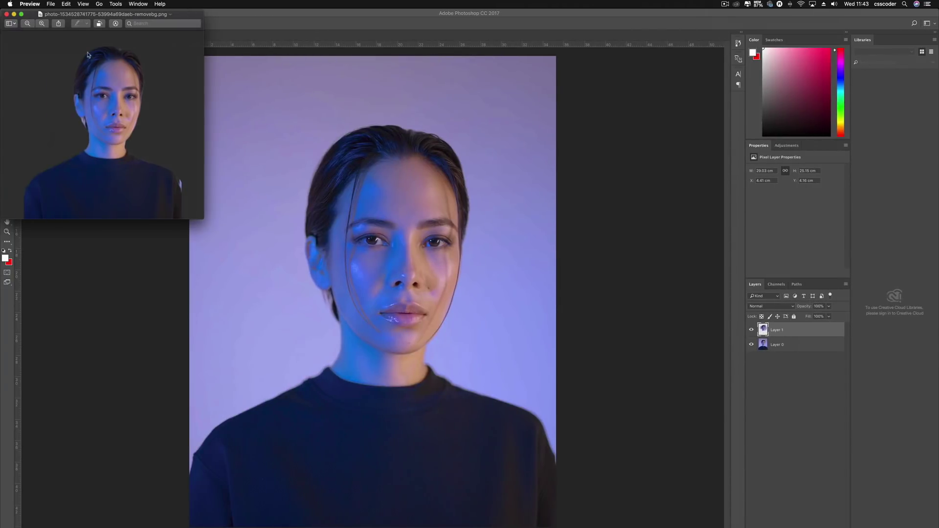
- Drag the Preview window holding the cutout beside the Photoshop canvas
left_click_drag(99, 16, 557, 88)
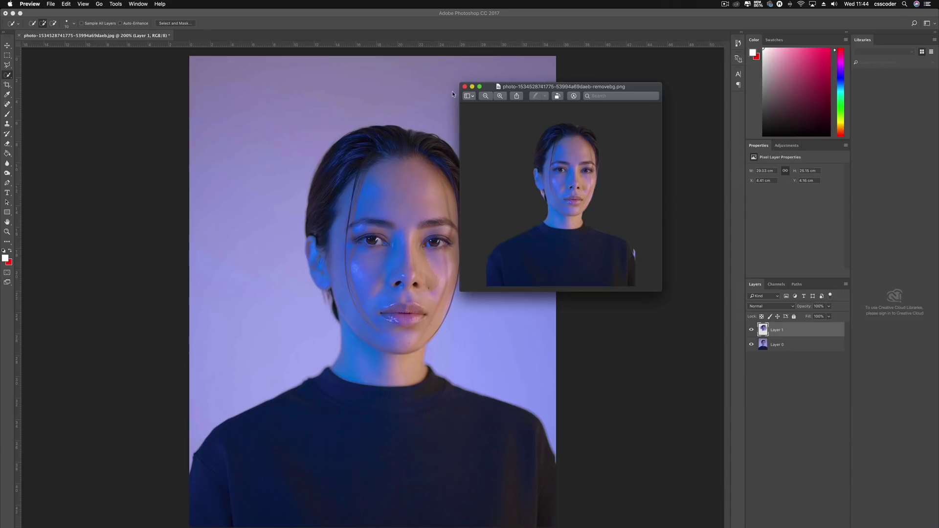
- Close Preview and delete the selected face area from Layer 0 and Layer 1
left_click(465, 87)
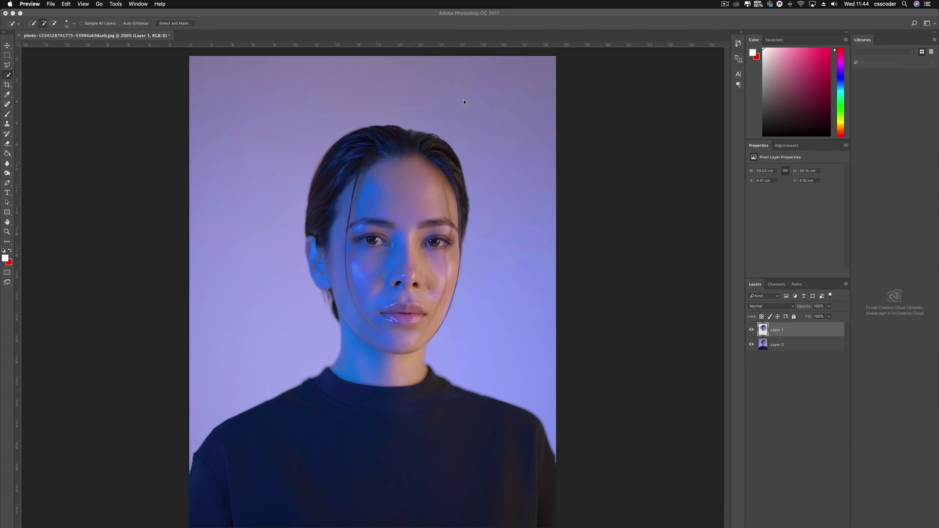
left_click(784, 344)
key("Delete")
left_click(784, 331)
key("Delete")
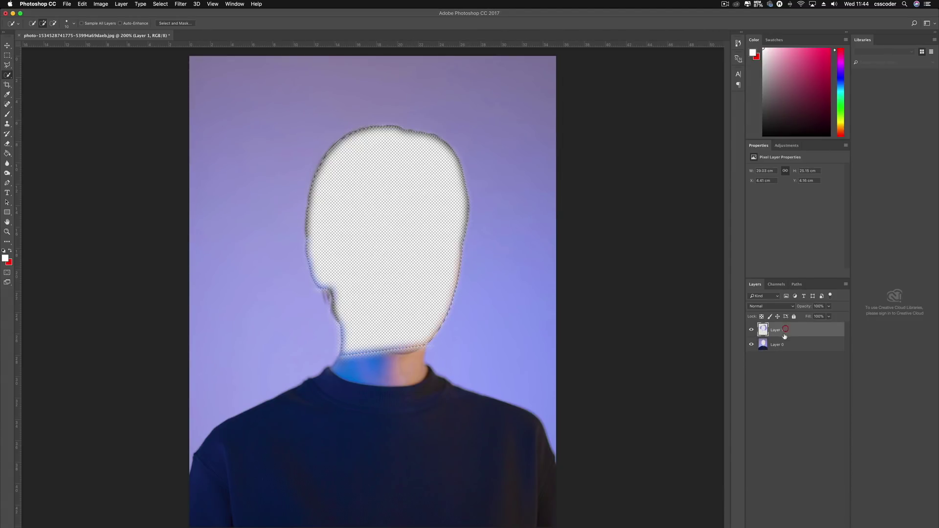
left_click(782, 344)
key("Delete")
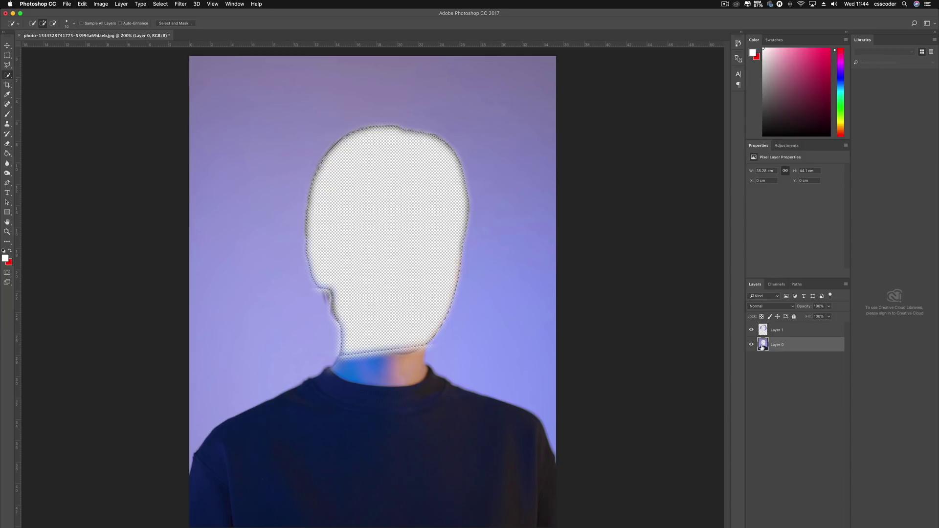
- Hide Layer 0 and Layer 1, then drop the red-haired woman's photo onto the canvas
left_click(751, 344)
left_click(752, 331)
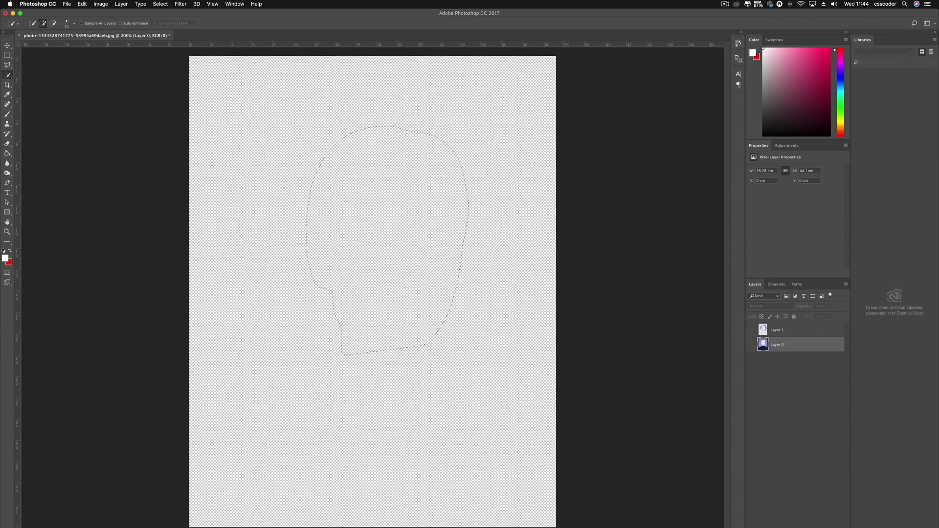
left_click_drag(582, 232, 366, 251)
- Commit the placed photo and Quick-Select her hair bun, hair and face
key("Return")
key("w")
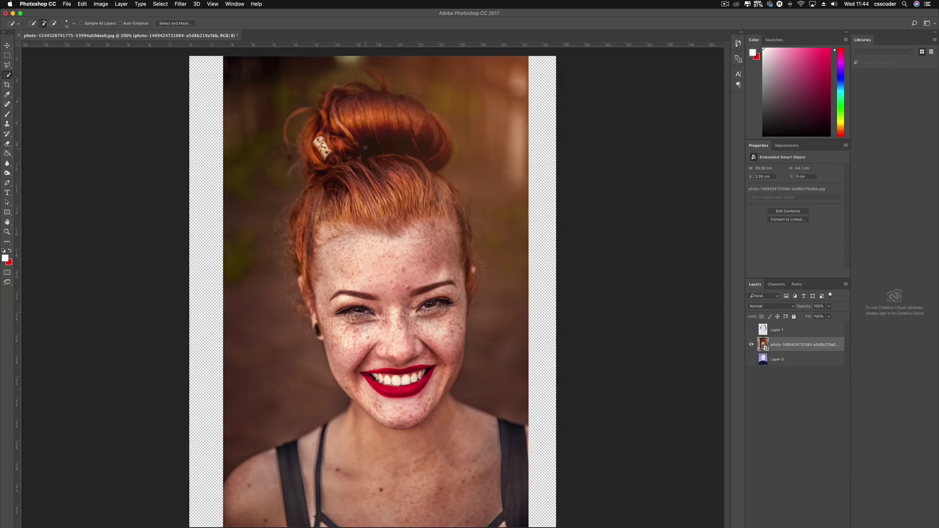
left_click_drag(366, 129, 369, 131)
mouse_move(353, 97)
left_mouse_down()
mouse_move(321, 114)
mouse_move(327, 185)
mouse_move(404, 180)
mouse_move(435, 233)
left_mouse_up()
mouse_move(394, 310)
left_mouse_down()
mouse_move(451, 311)
mouse_move(365, 386)
left_mouse_up()
- Select all, then Alt-brush to subtract the left background from the selection
key("super+a")
key("alt")
left_click_drag(271, 283, 261, 148)
mouse_move(325, 520)
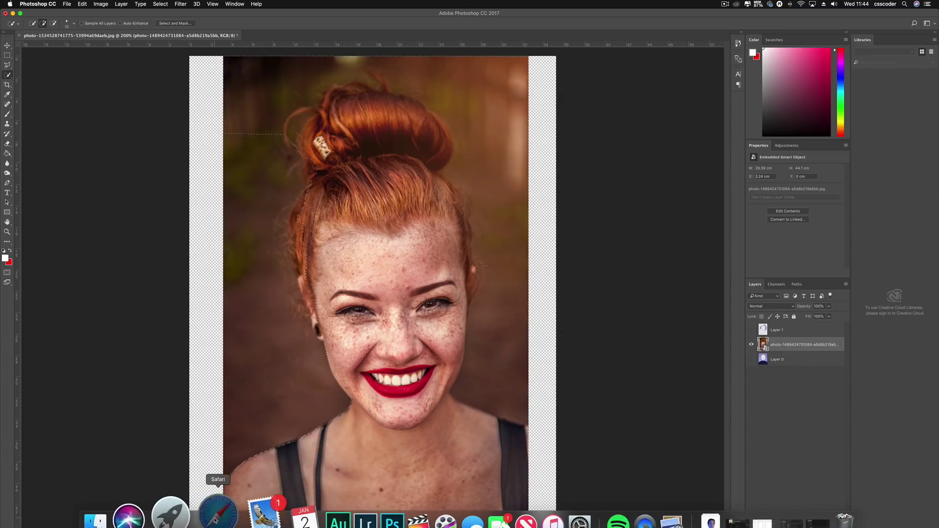
- Switch to Safari and upload the red-haired woman's photo to remove.bg
left_click(190, 516)
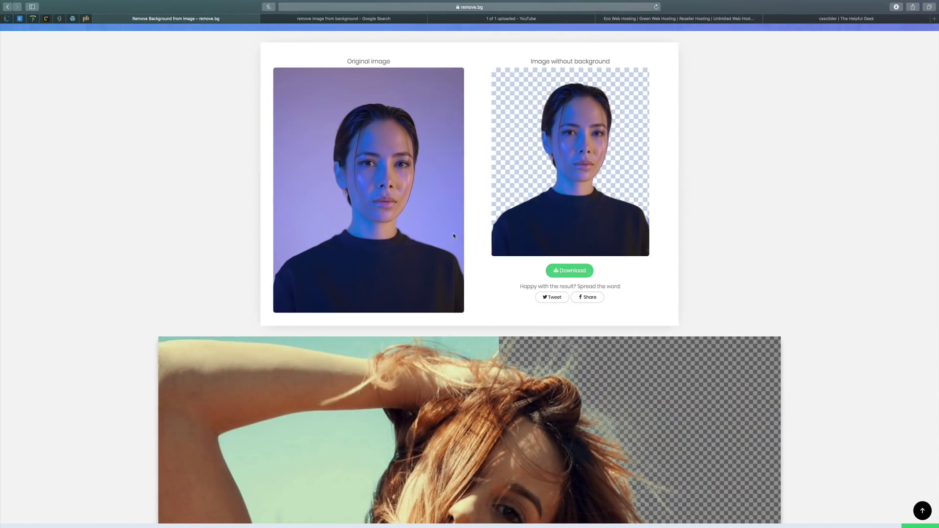
scroll(454, 235, "up", 5)
left_click(441, 178)
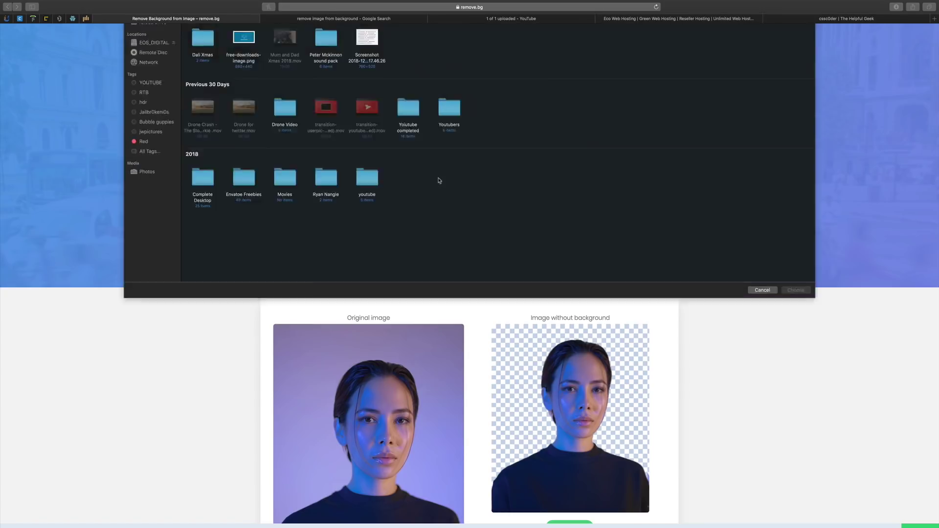
double_click(614, 68)
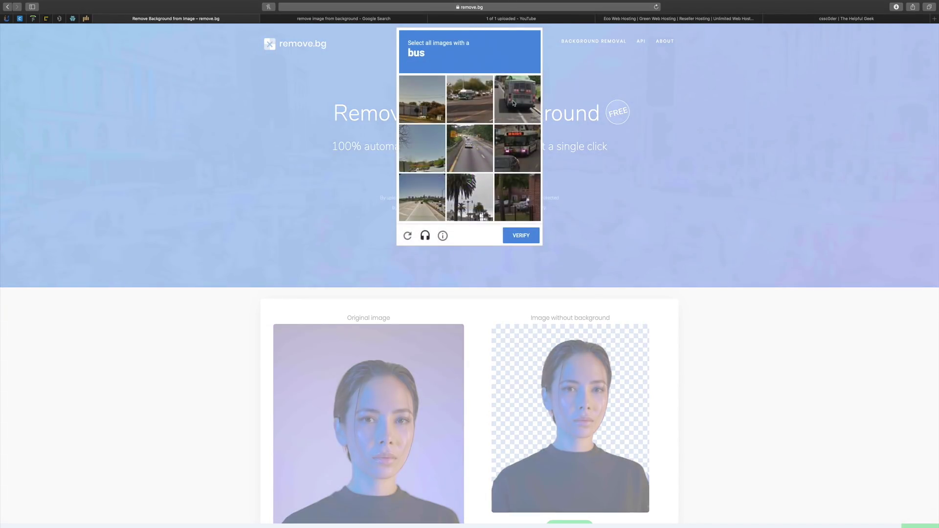
- Pass the bus-tile verification and download her background-free cutout
left_click(514, 103)
left_click(514, 147)
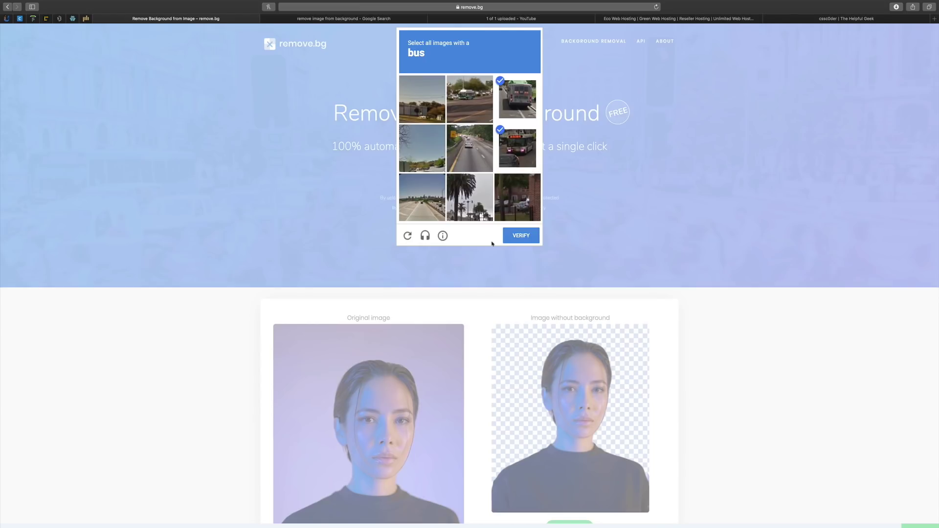
left_click(485, 116)
left_click(511, 240)
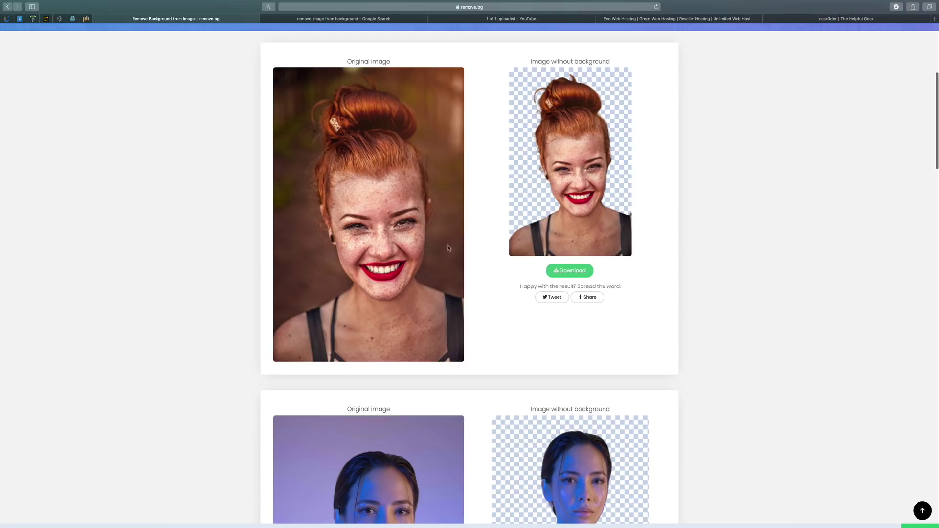
left_click(574, 272)
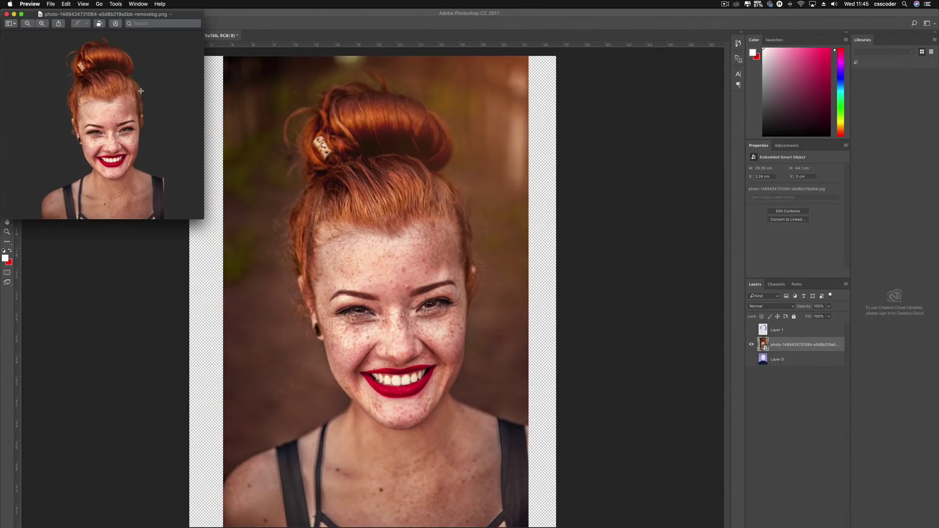
- Move the Preview cutout window over the canvas, view it full screen, and marquee the eyes
left_click_drag(115, 19, 593, 103)
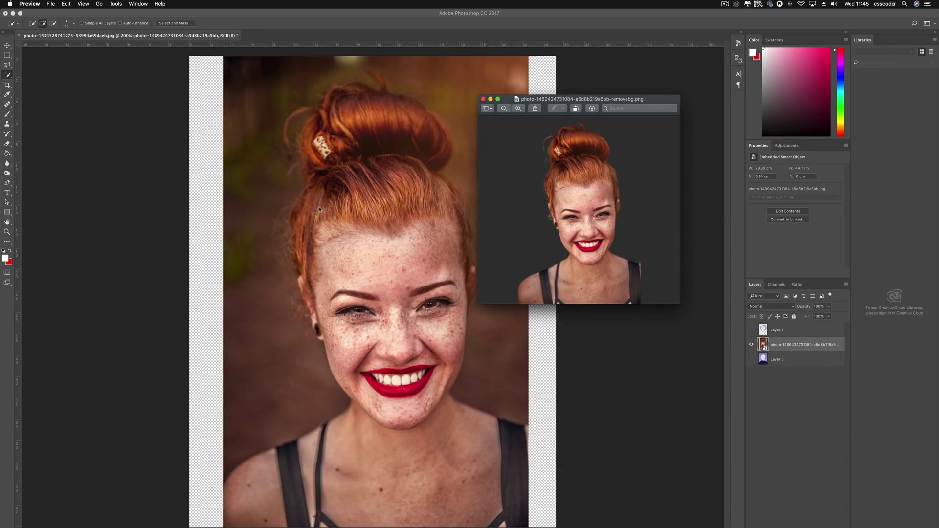
left_click(499, 101)
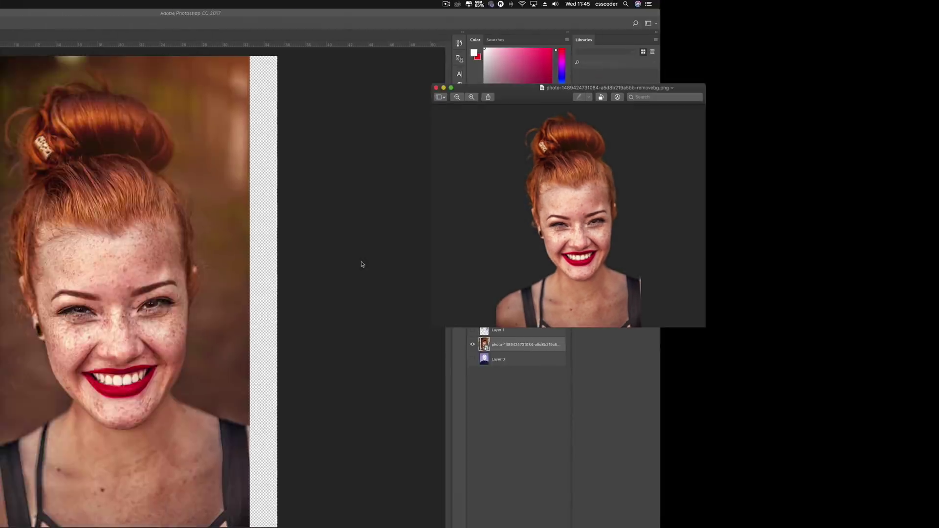
left_click_drag(526, 210, 596, 215)
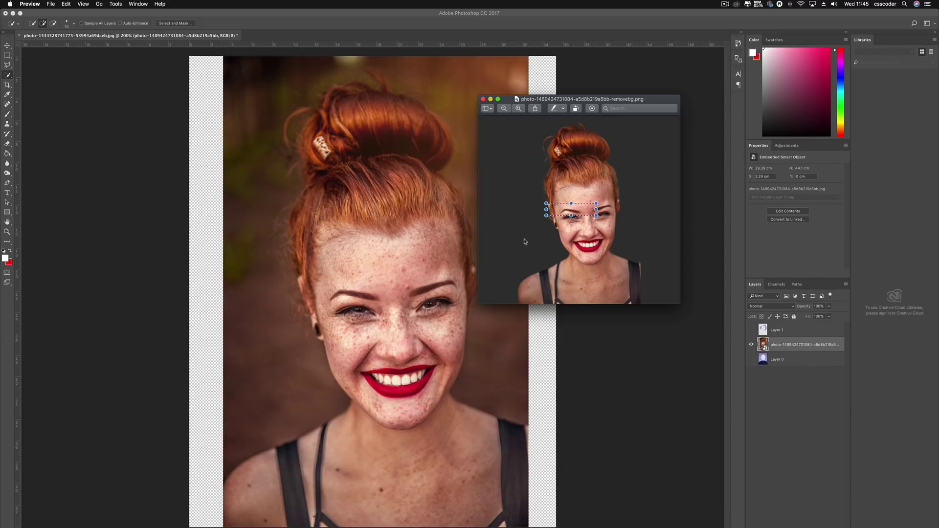
- Place the removebg cutout of the red-haired woman on the transparent canvas, then drop in the Photoshop logo
left_click(535, 109)
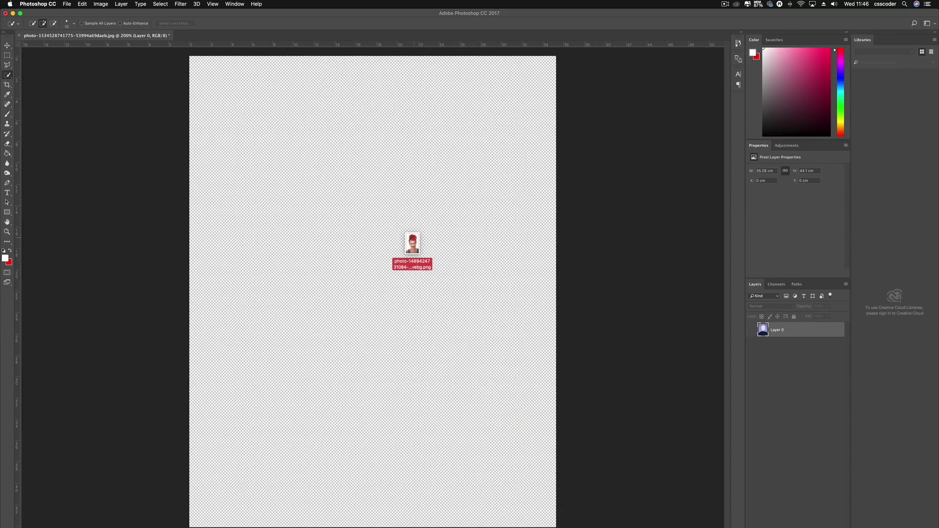
left_click_drag(412, 245, 402, 259)
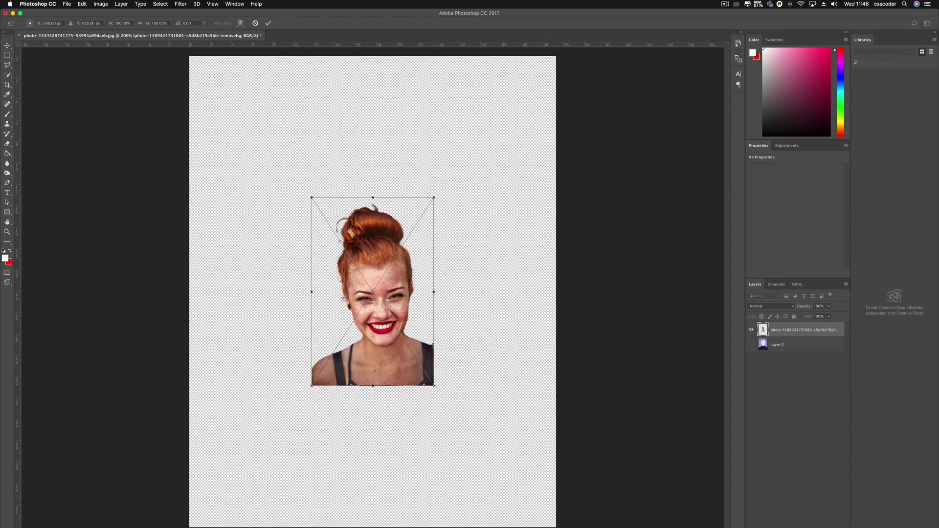
key("Return")
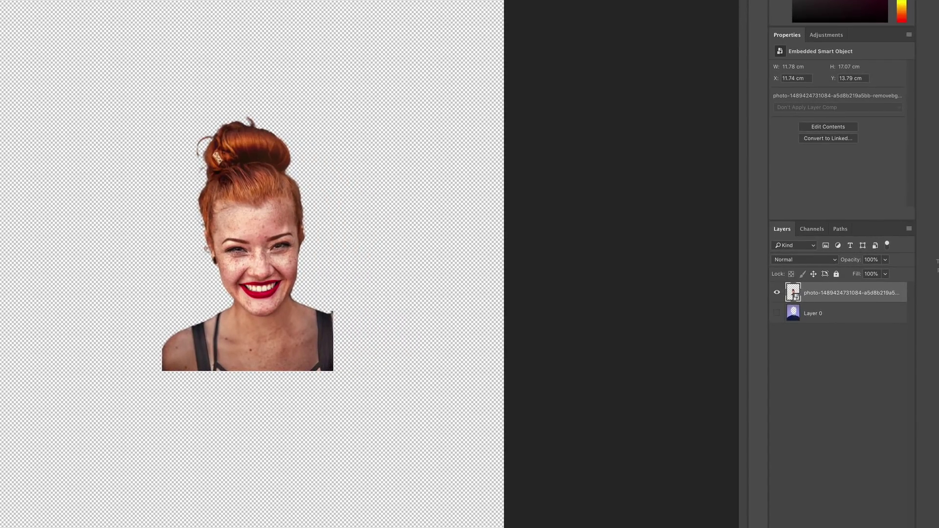
left_click_drag(277, 395, 248, 266)
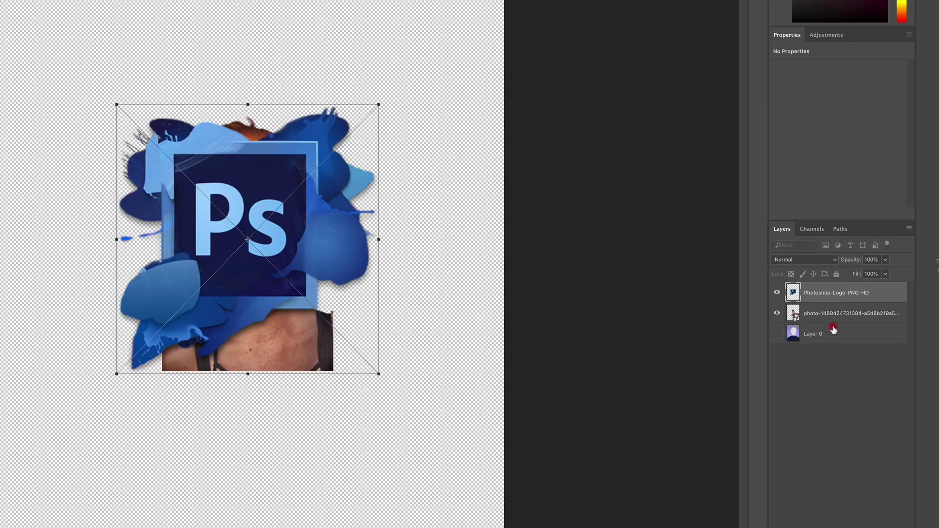
- Put the Photoshop logo layer beneath the woman and enlarge it to 24.52 × 26.18 cm behind her
key("Return")
left_click_drag(826, 294, 825, 325)
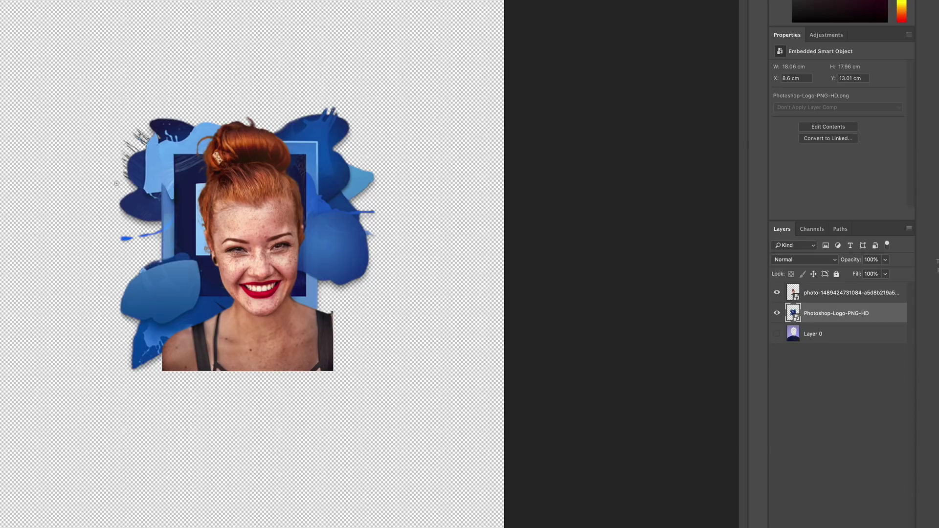
key("ctrl+t")
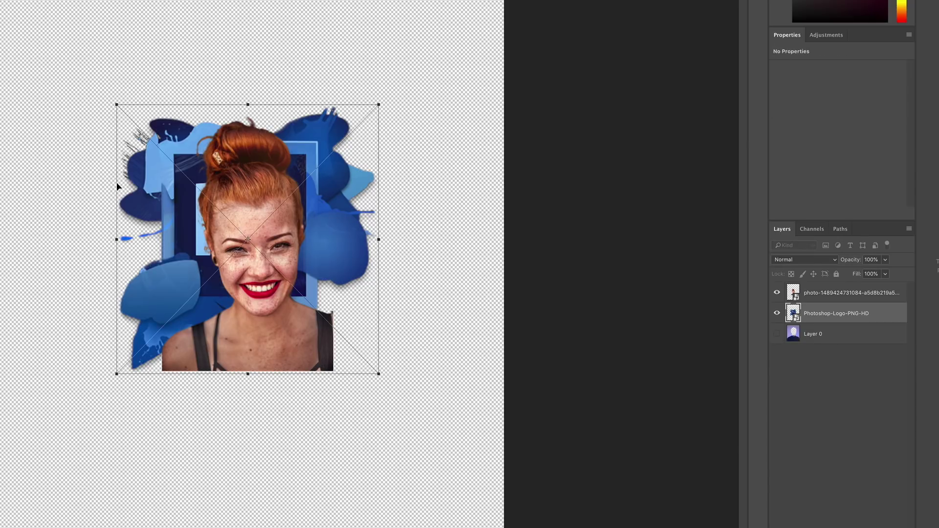
left_click_drag(216, 241, 236, 260)
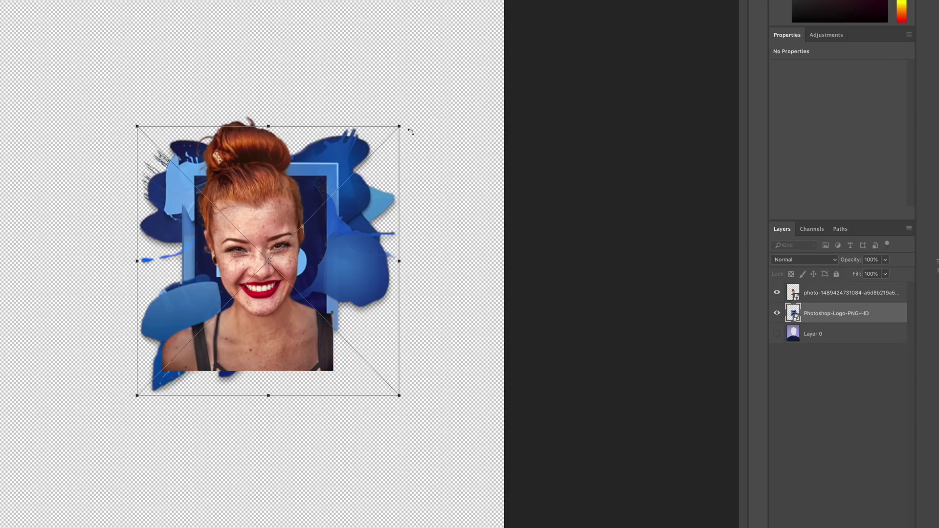
left_click(402, 114)
left_click_drag(402, 114, 489, 6)
left_click_drag(235, 272, 188, 351)
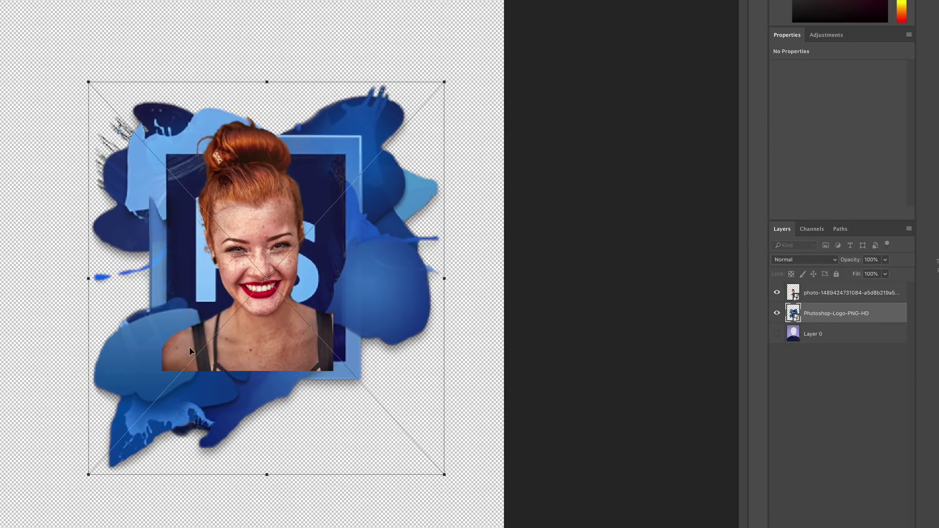
key("Return")
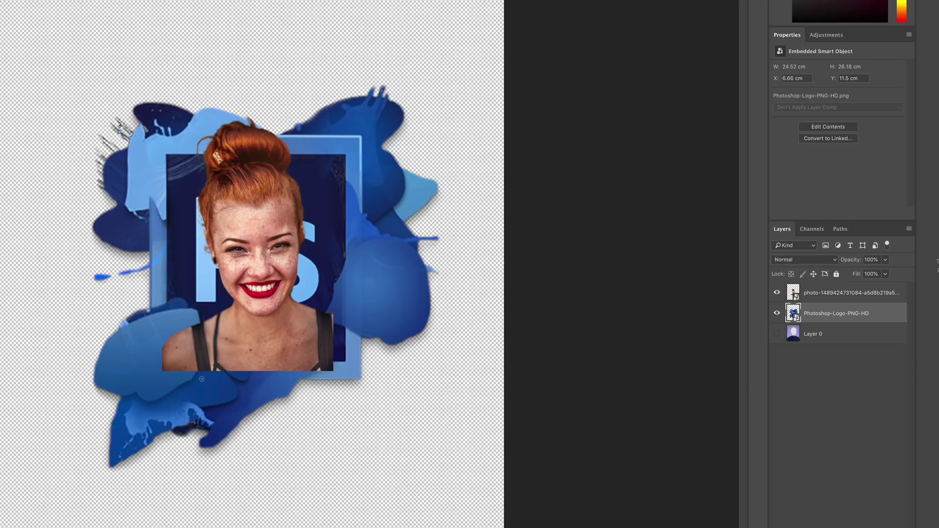